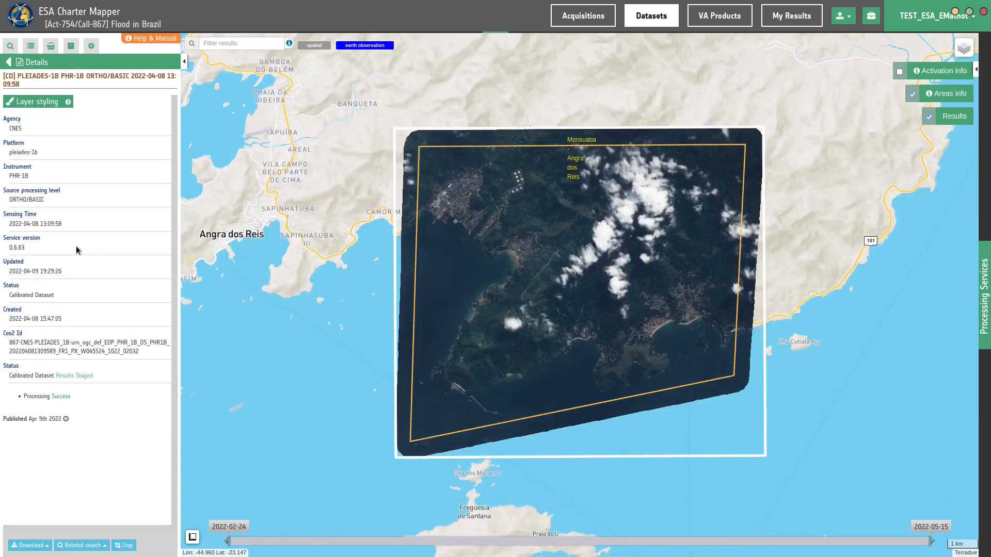
Step: Draw a rectangular spatial filter around the landslide scar beside the road bend northeast of the settlement
{"action": "scroll", "coordinate": [510, 274], "scroll_direction": "up", "scroll_amount": 3}
{"action": "scroll", "coordinate": [510, 274], "scroll_direction": "up", "scroll_amount": 4}
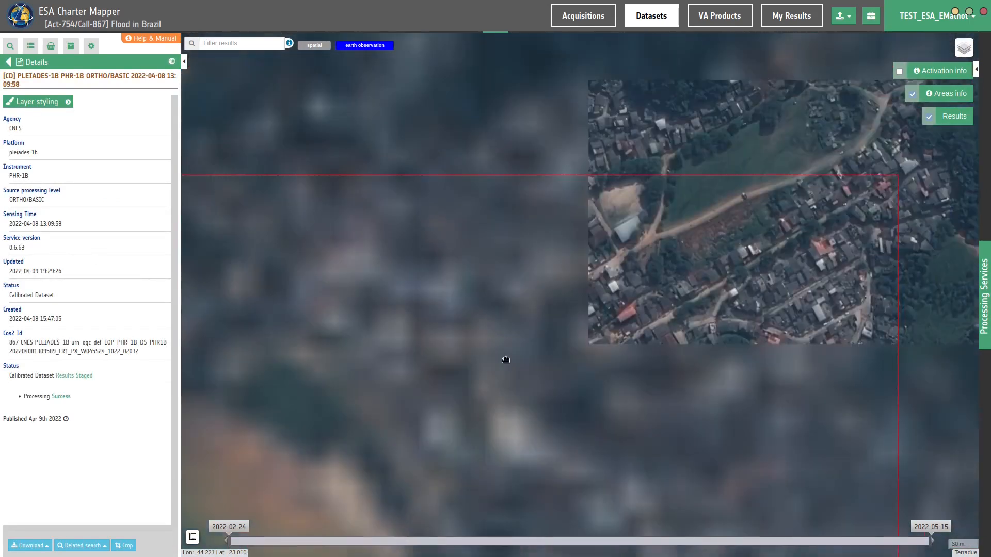
{"action": "left_click_drag", "start_coordinate": [506, 360], "coordinate": [472, 405]}
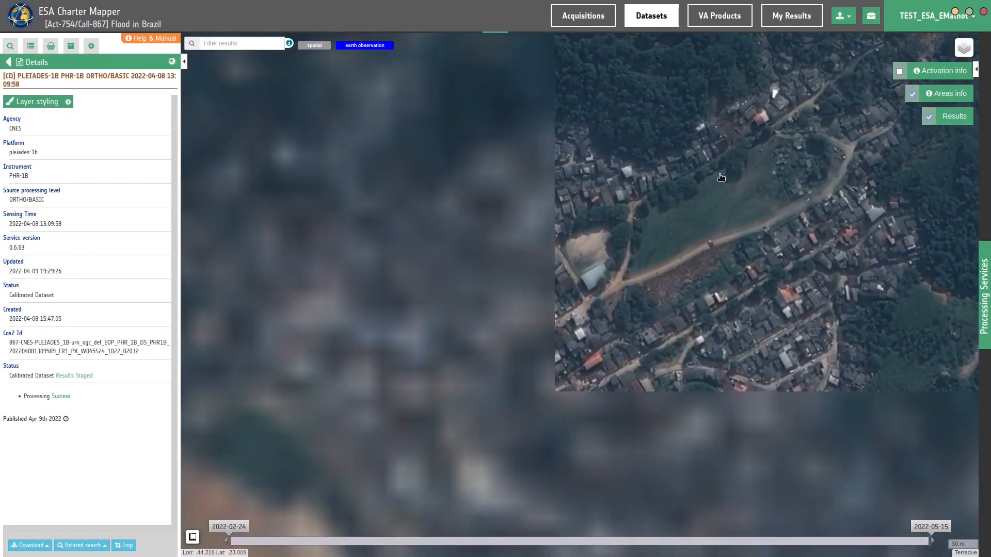
{"action": "left_click_drag", "start_coordinate": [734, 156], "coordinate": [505, 371]}
{"action": "left_click_drag", "start_coordinate": [748, 233], "coordinate": [584, 330]}
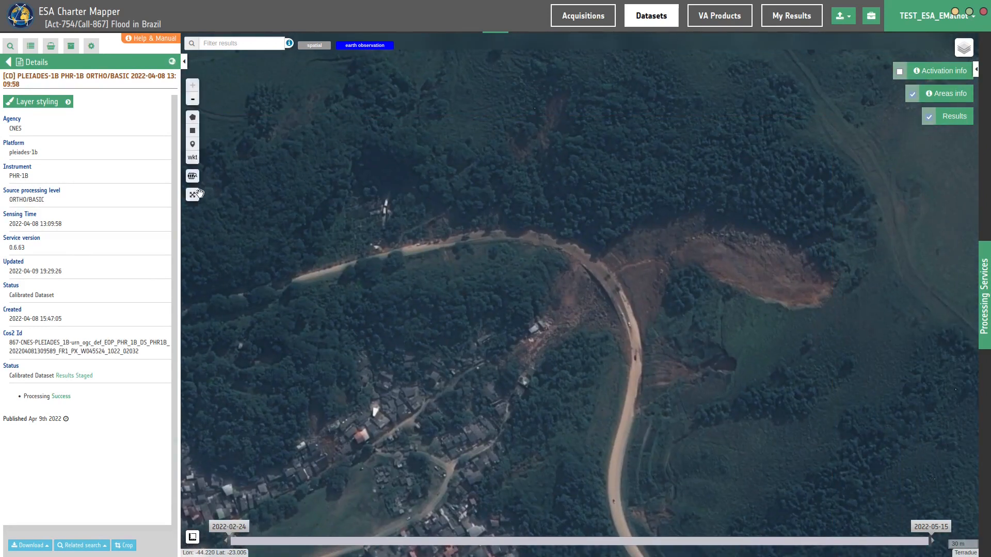
{"action": "left_click", "coordinate": [192, 130]}
{"action": "left_click_drag", "start_coordinate": [484, 199], "coordinate": [921, 395]}
Step: Toggle the visibility of the PLEIADES-1B 2022-04-08 layer to compare the landslide area with the basemap
{"action": "left_click", "coordinate": [145, 300]}
{"action": "left_click", "coordinate": [137, 300]}
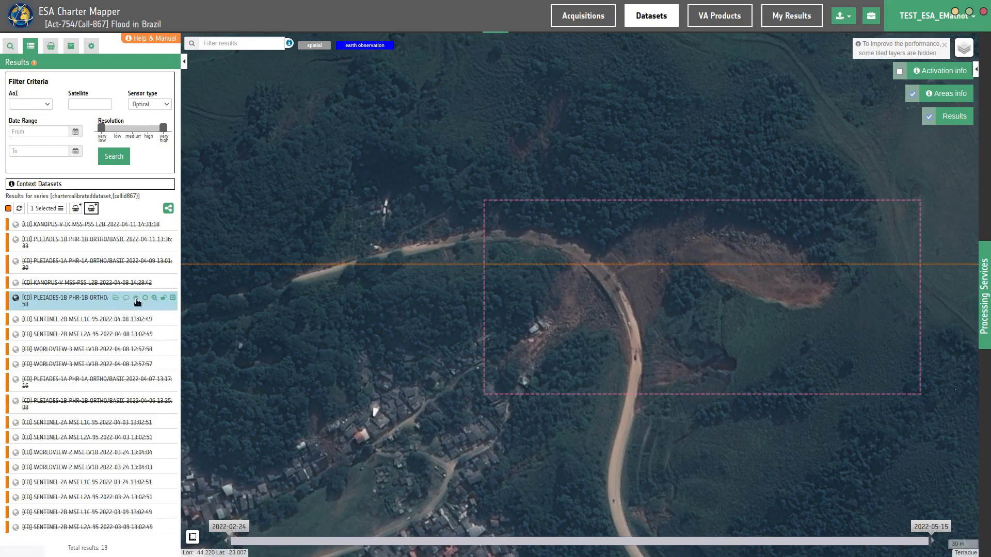
{"action": "left_click", "coordinate": [137, 299]}
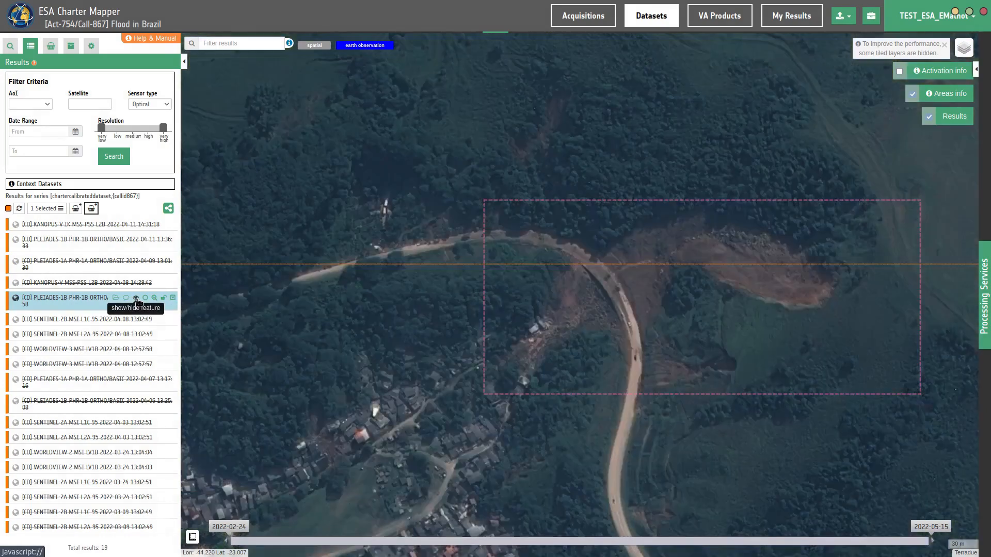
{"action": "left_click", "coordinate": [137, 300]}
{"action": "left_click", "coordinate": [137, 299]}
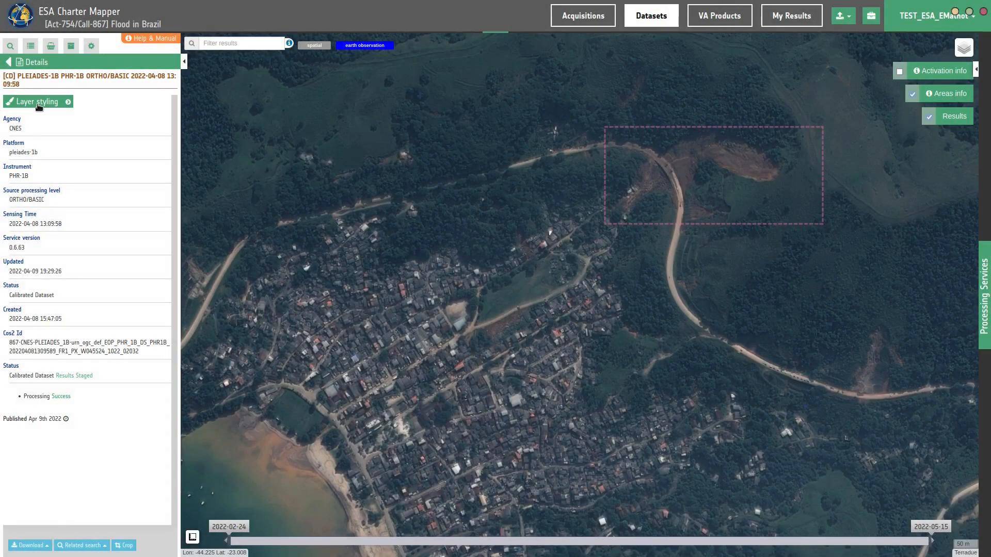
Step: Open the layer styling of the PLEIADES-1B 2022-04-08 dataset and display its overview-civ asset
{"action": "left_click", "coordinate": [38, 106]}
{"action": "left_click", "coordinate": [116, 180]}
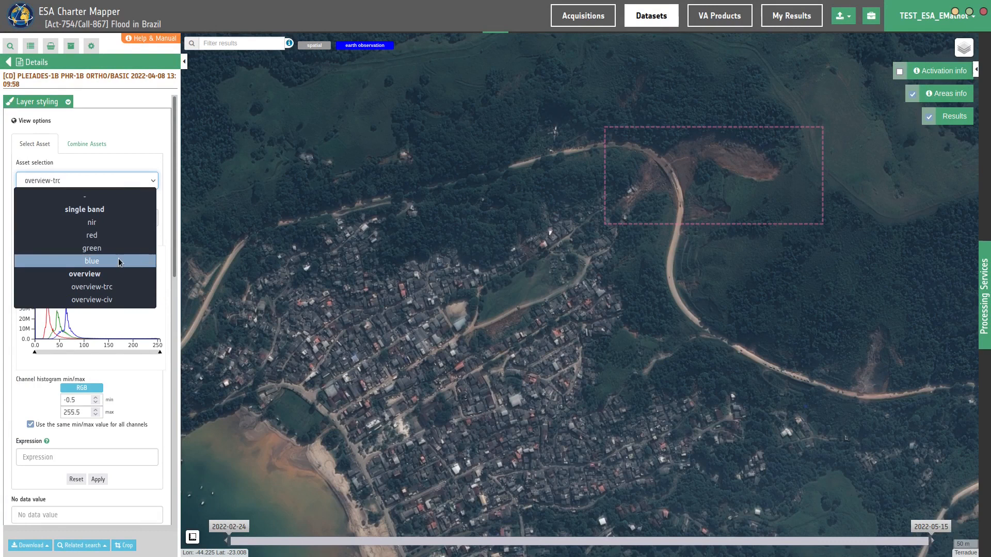
{"action": "left_click", "coordinate": [117, 300]}
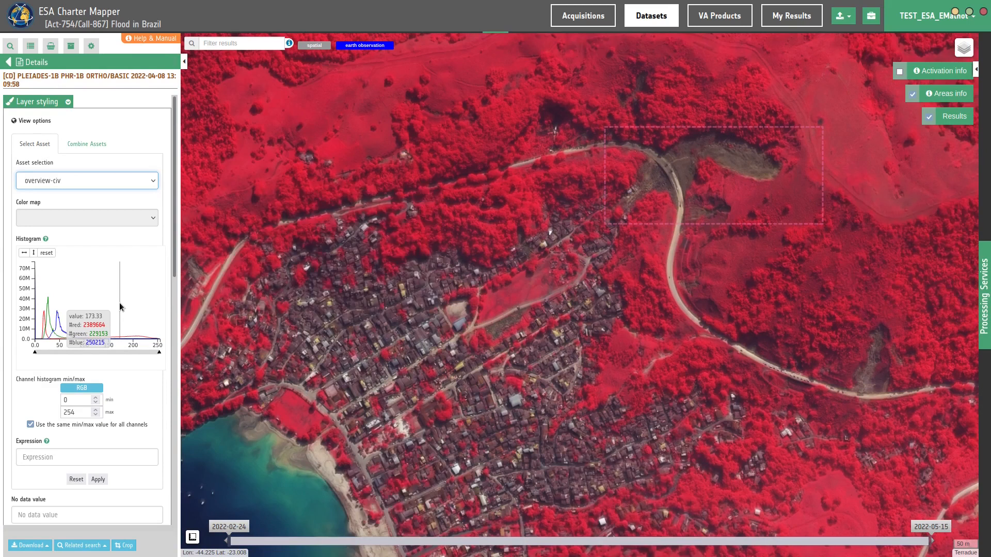
Step: Combine the red, green and blue bands as an RGB composite, with channel histogram maxima of about 2552, 2558 and 2547
{"action": "left_click", "coordinate": [85, 143]}
{"action": "left_click", "coordinate": [56, 184]}
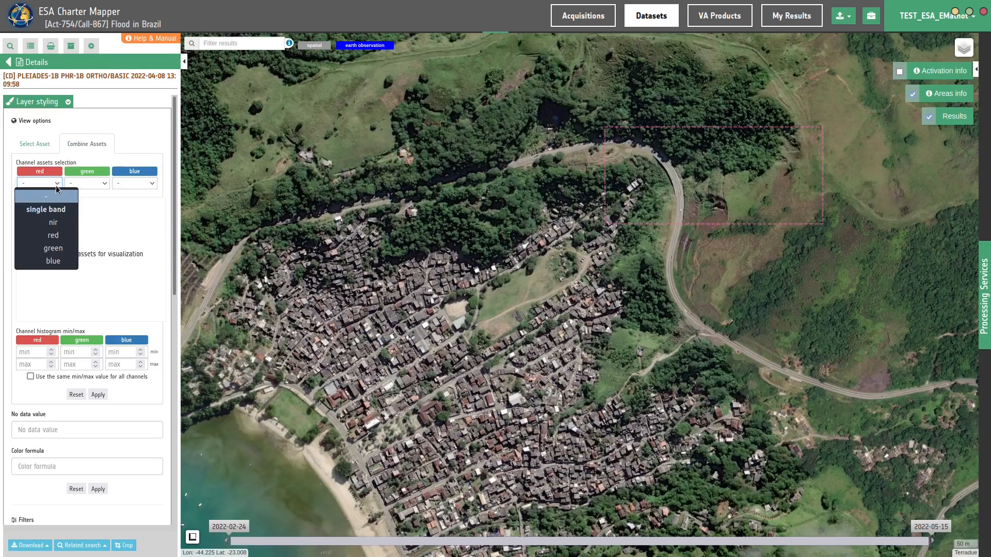
{"action": "left_click", "coordinate": [60, 235]}
{"action": "left_click", "coordinate": [88, 185]}
{"action": "left_click", "coordinate": [96, 249]}
{"action": "left_click", "coordinate": [130, 184]}
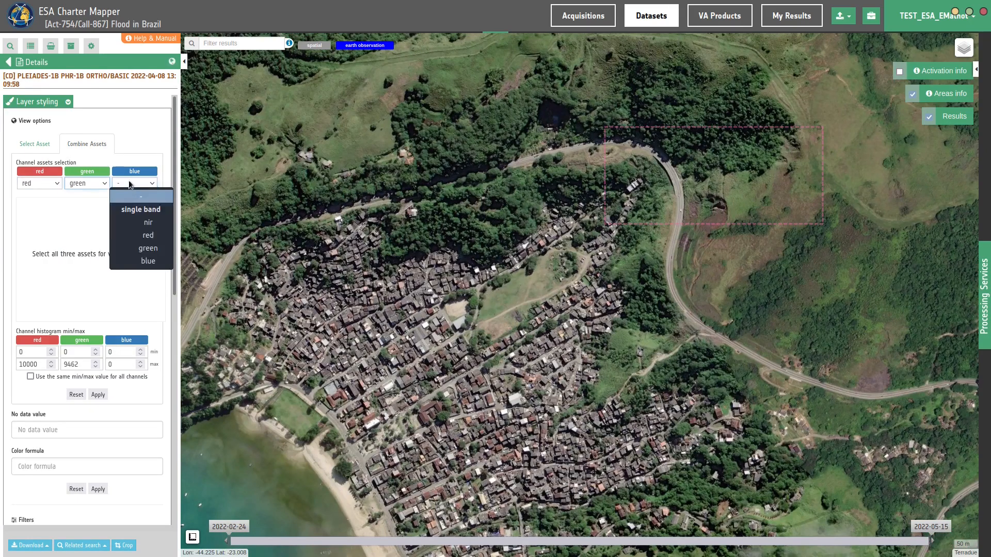
{"action": "left_click", "coordinate": [138, 259]}
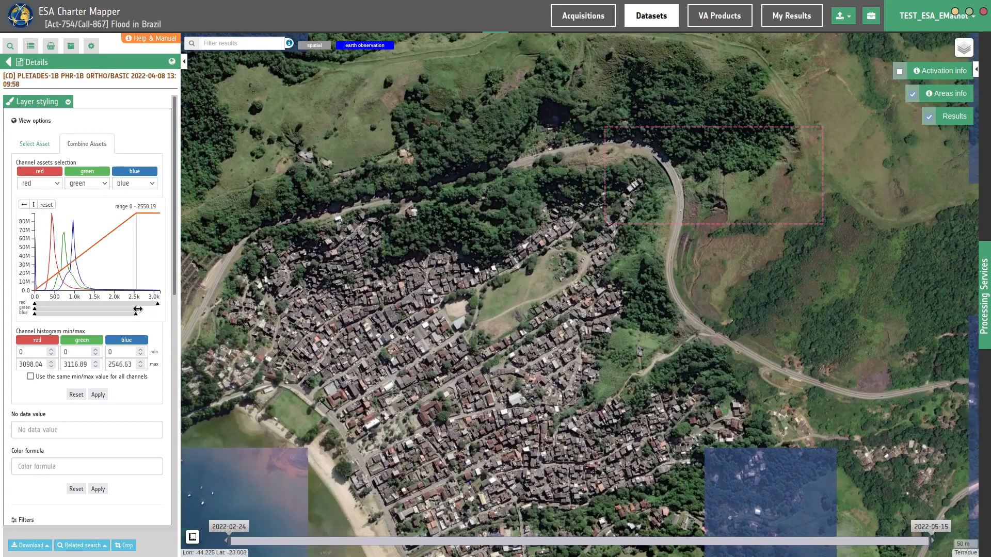
{"action": "left_click_drag", "start_coordinate": [138, 304], "coordinate": [136, 304]}
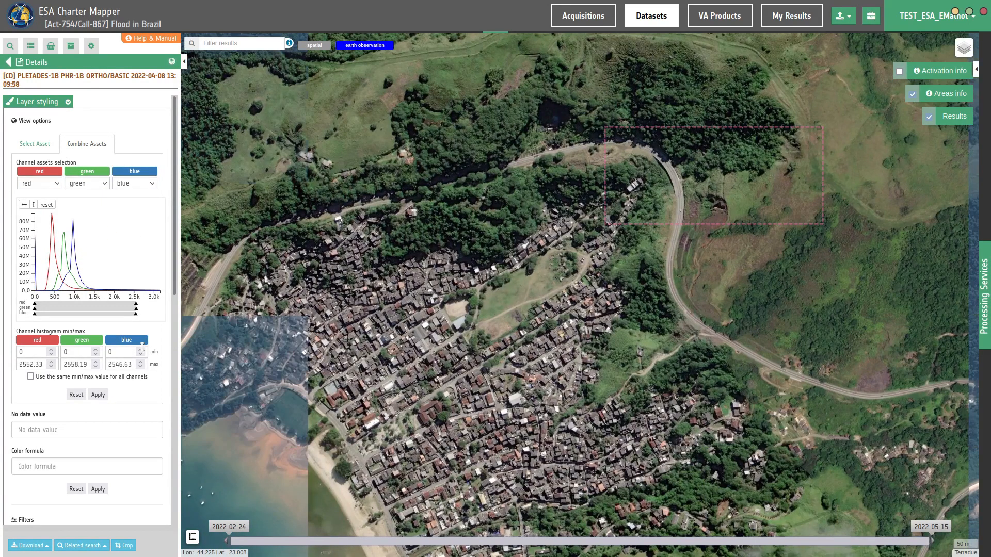
Step: Set the layer's contrast filter to 138%, raise its saturation slightly and apply the filters to all
{"action": "scroll", "coordinate": [87, 284], "scroll_direction": "down", "scroll_amount": 5}
{"action": "left_click_drag", "start_coordinate": [89, 288], "coordinate": [116, 287]}
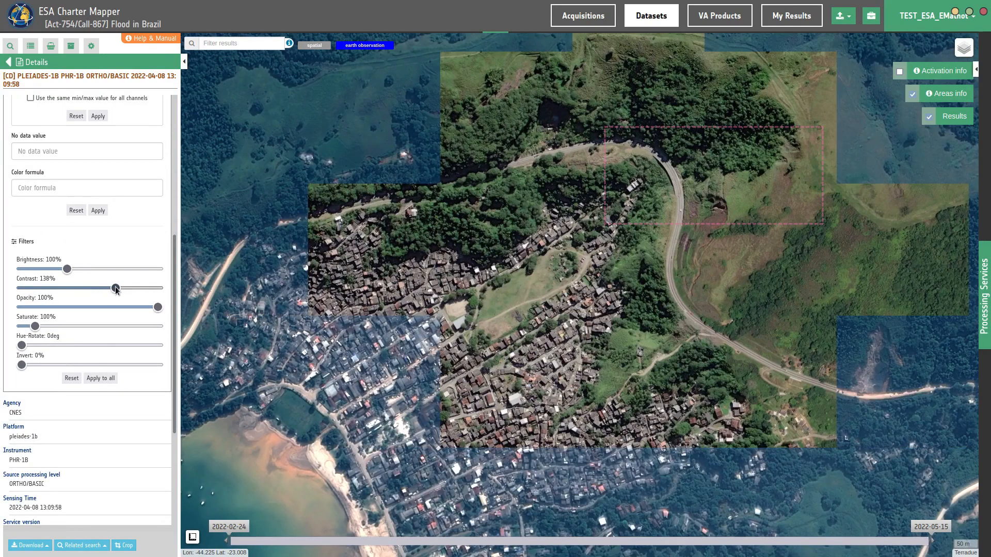
{"action": "left_click_drag", "start_coordinate": [34, 326], "coordinate": [39, 328]}
{"action": "left_click", "coordinate": [112, 381]}
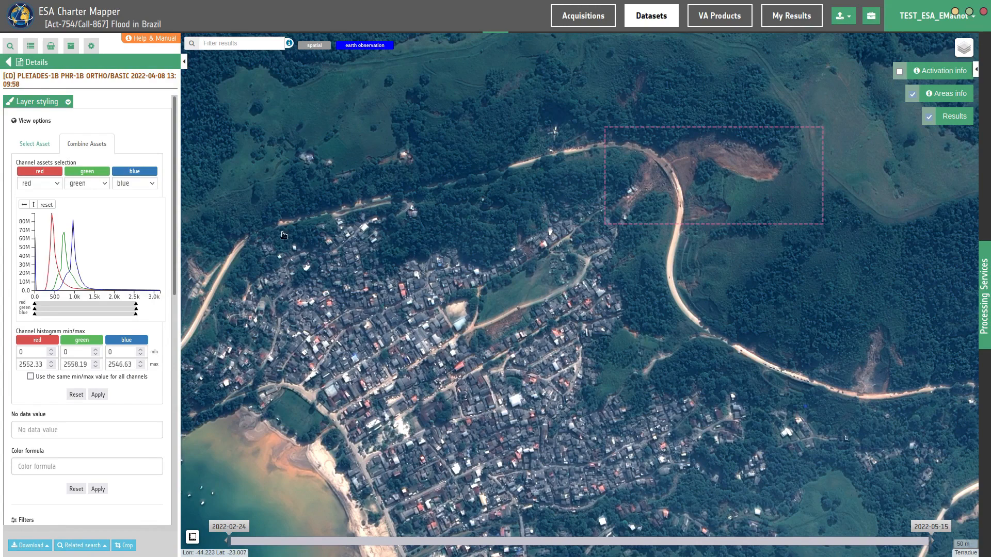
Step: Inspect the restyled image over the shipyard docks and marina west of the settlement
{"action": "left_click_drag", "start_coordinate": [283, 235], "coordinate": [697, 393]}
{"action": "left_click_drag", "start_coordinate": [310, 258], "coordinate": [671, 310]}
{"action": "left_click_drag", "start_coordinate": [344, 320], "coordinate": [576, 279]}
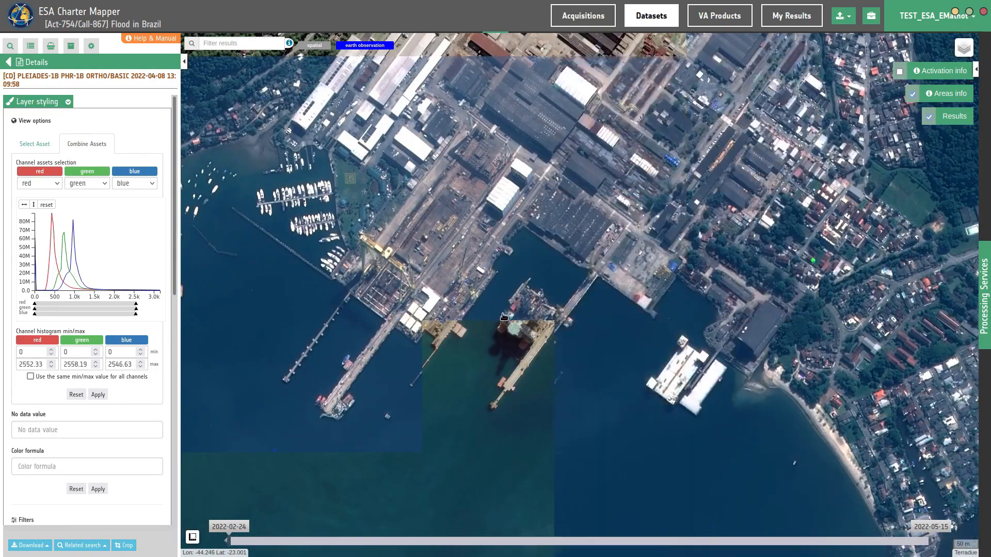
{"action": "scroll", "coordinate": [503, 316], "scroll_direction": "up", "scroll_amount": 1}
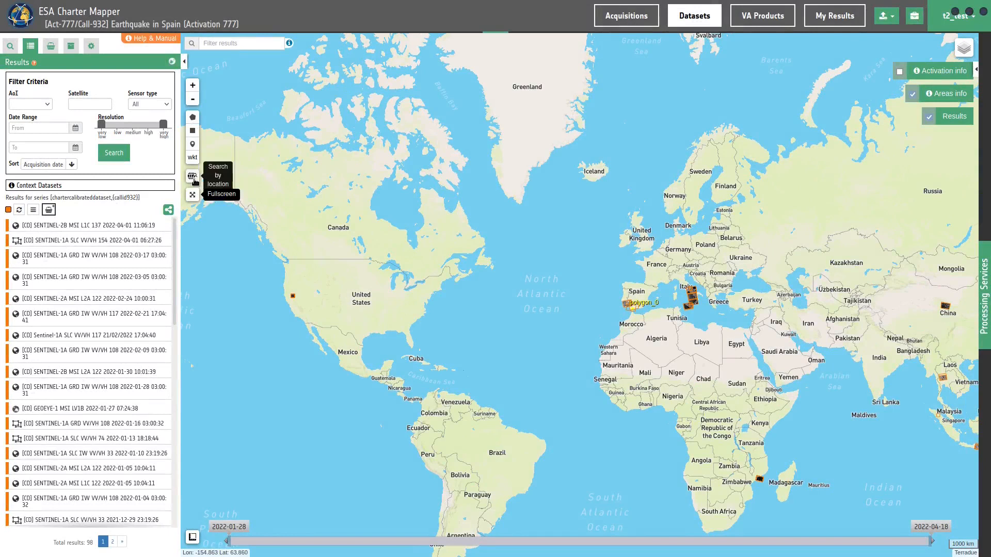
Step: Find Lassen Volcanic National Park by location and search the datasets by its simplified layer footprint
{"action": "left_click", "coordinate": [193, 177]}
{"action": "type", "text": "Lassen S"}
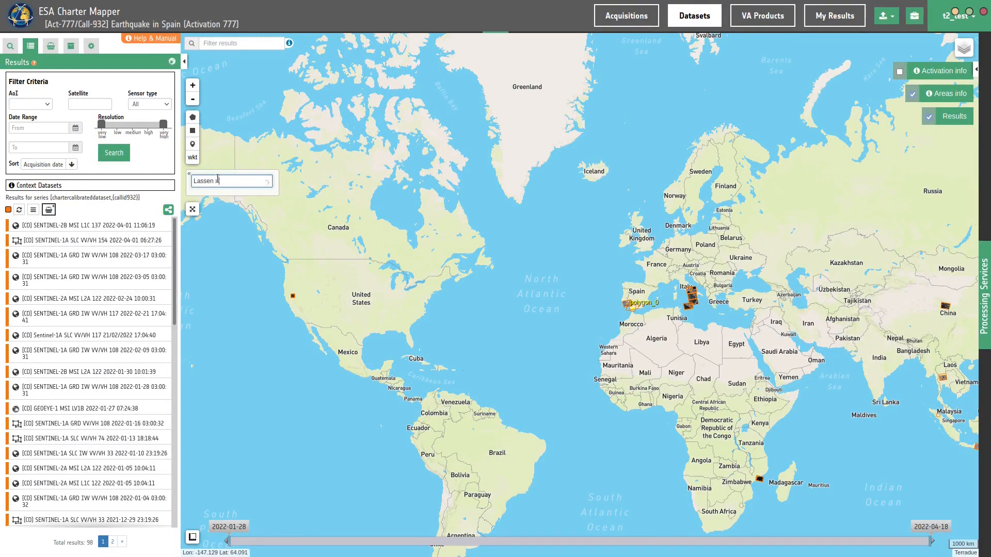
{"action": "type", "text": "tational"}
{"action": "left_click", "coordinate": [307, 215]}
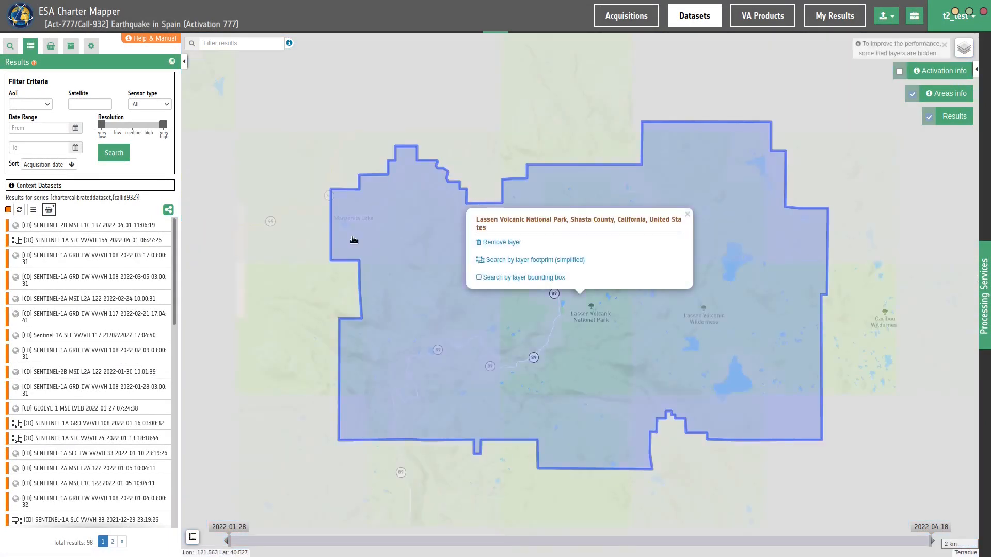
{"action": "left_click", "coordinate": [484, 266]}
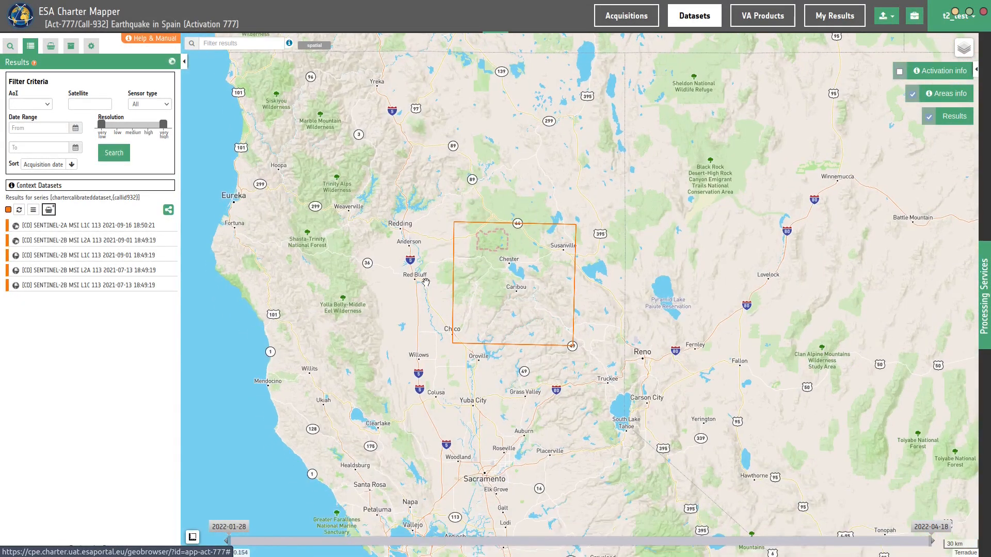
Step: Display the SENTINEL-2B MSI L2A scenes of 2021-07-13 and 2021-09-01, and style the September scene with overview-civ
{"action": "left_click", "coordinate": [87, 270]}
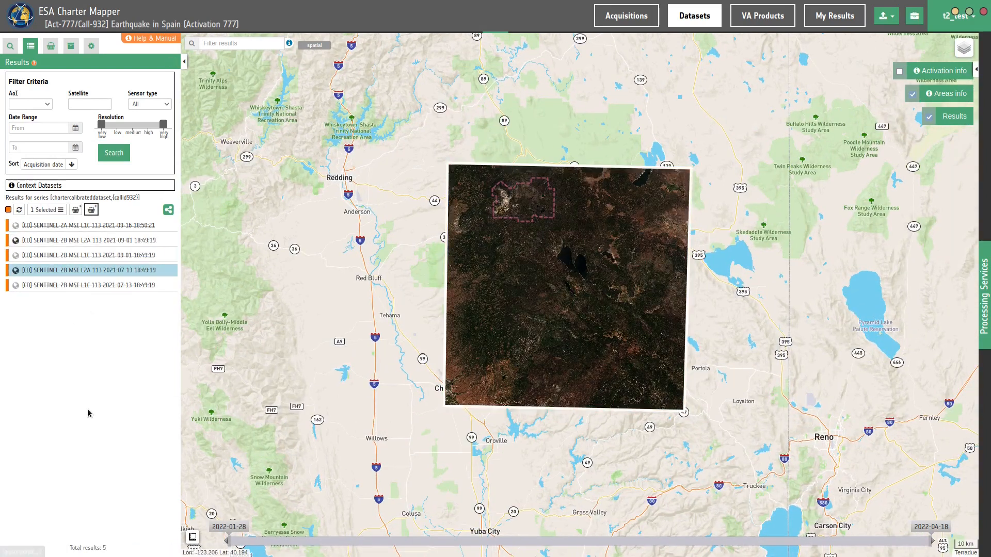
{"action": "left_click", "coordinate": [77, 243]}
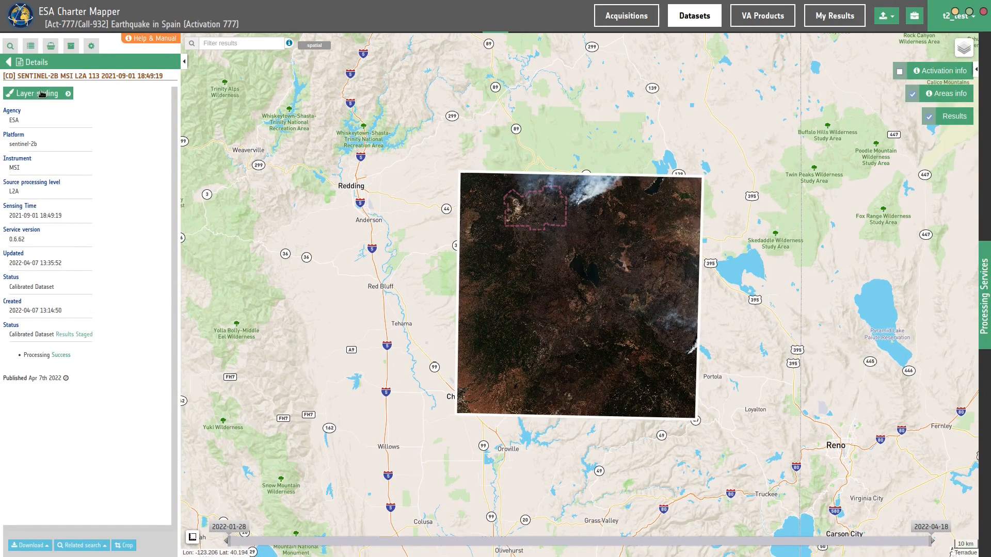
{"action": "left_click", "coordinate": [42, 95]}
{"action": "left_click", "coordinate": [64, 174]}
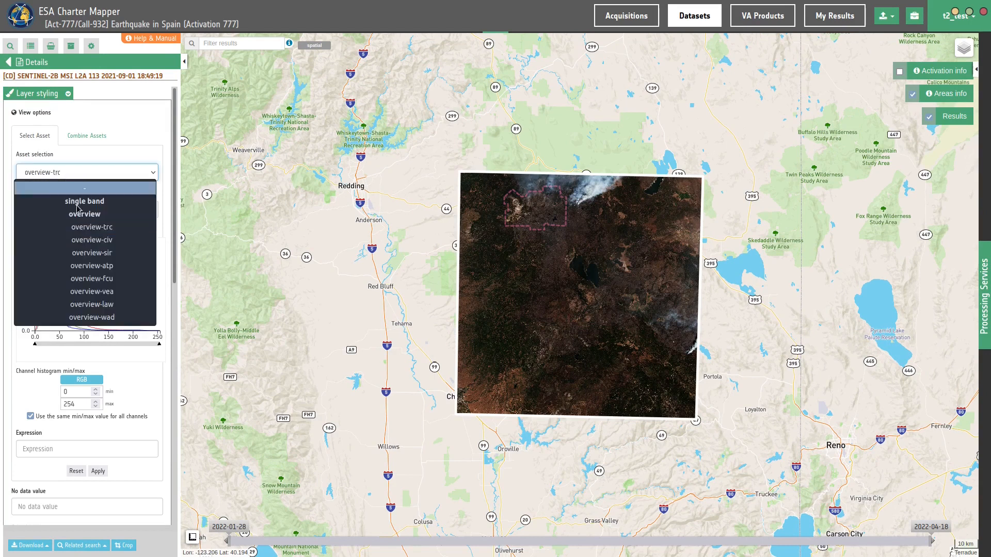
{"action": "left_click", "coordinate": [88, 239]}
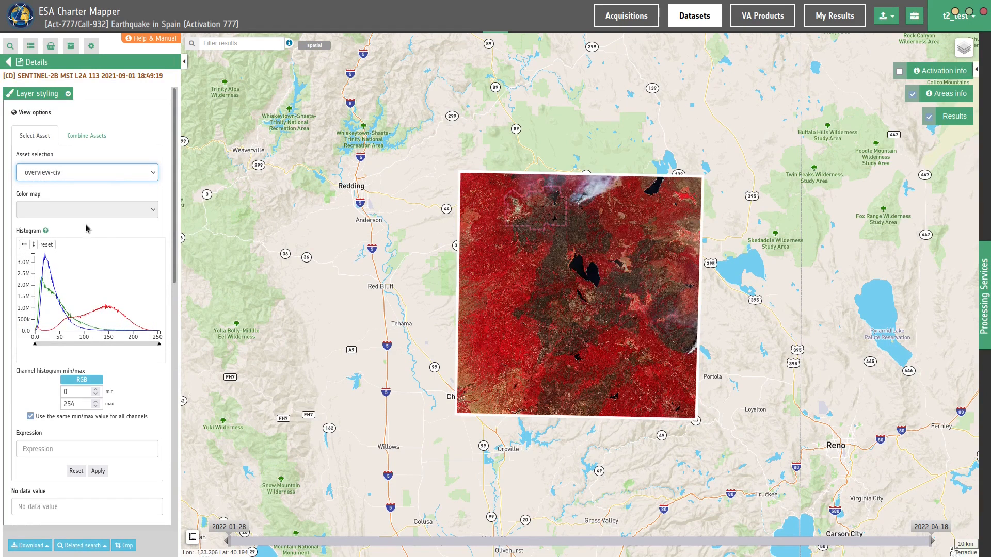
Step: Switch the 2021-09-01 scene's asset to overview-sir and return to the results list
{"action": "left_click", "coordinate": [75, 176]}
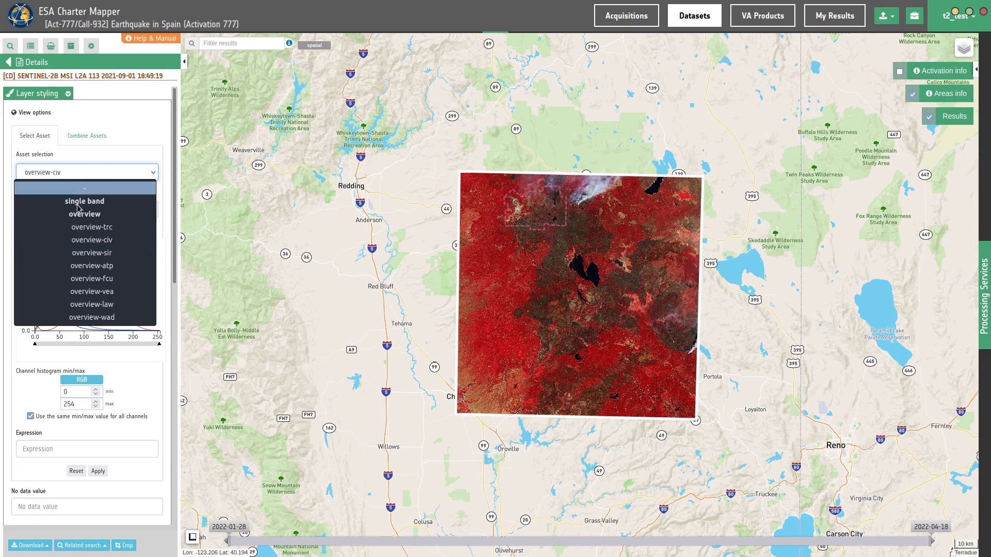
{"action": "left_click", "coordinate": [80, 252]}
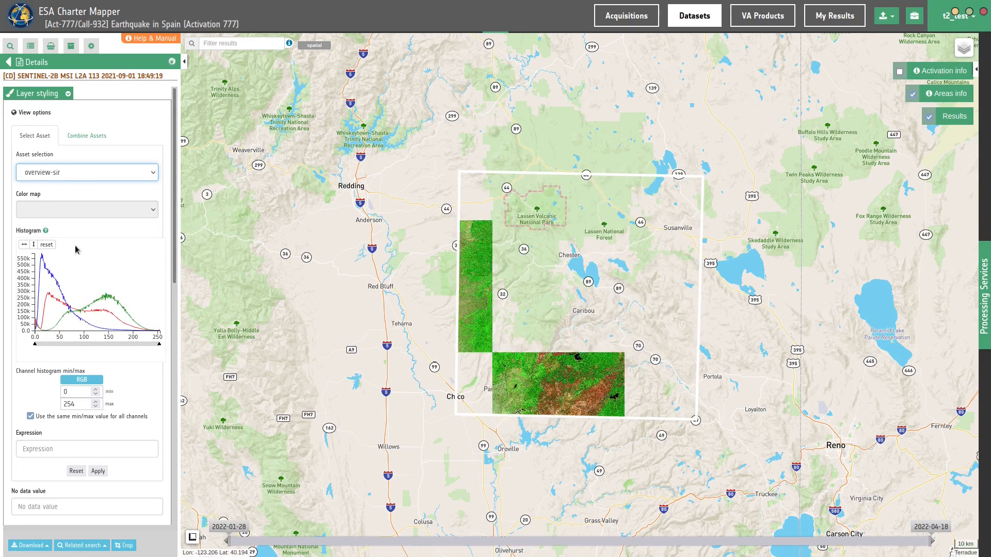
{"action": "left_click", "coordinate": [9, 63]}
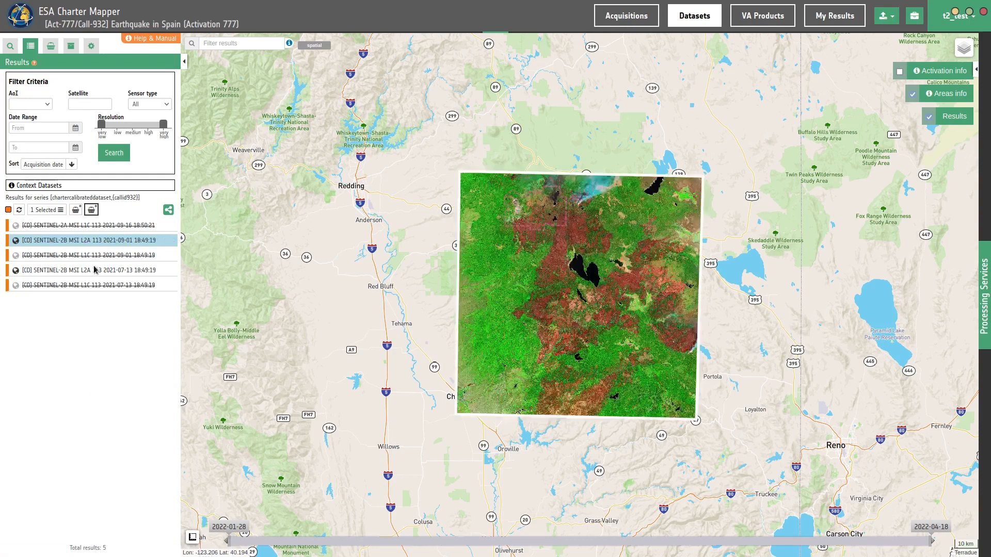
Step: Style the SENTINEL-2B MSI L2A 2021-07-13 scene with the overview-sir asset and return to the results list
{"action": "left_click", "coordinate": [91, 267]}
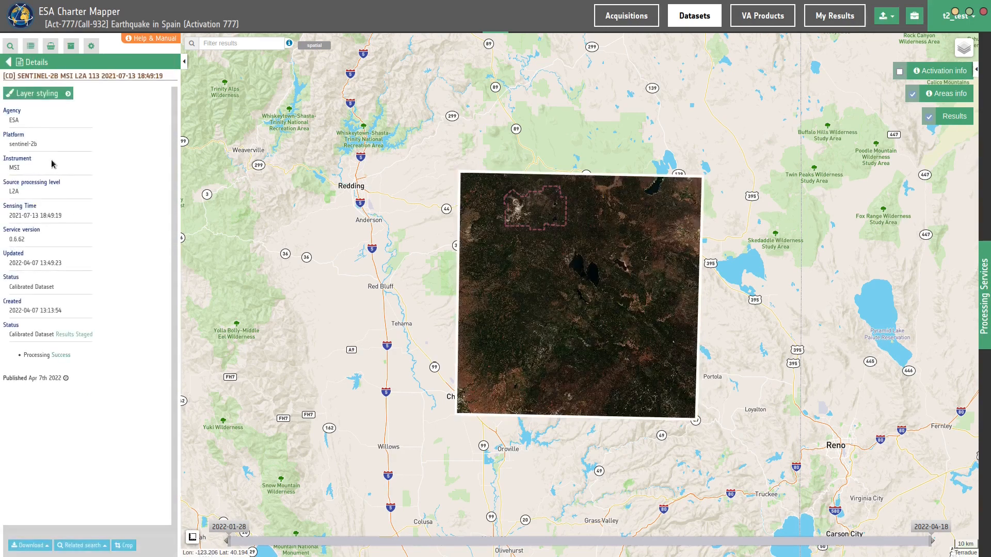
{"action": "left_click", "coordinate": [37, 93]}
{"action": "left_click", "coordinate": [101, 175]}
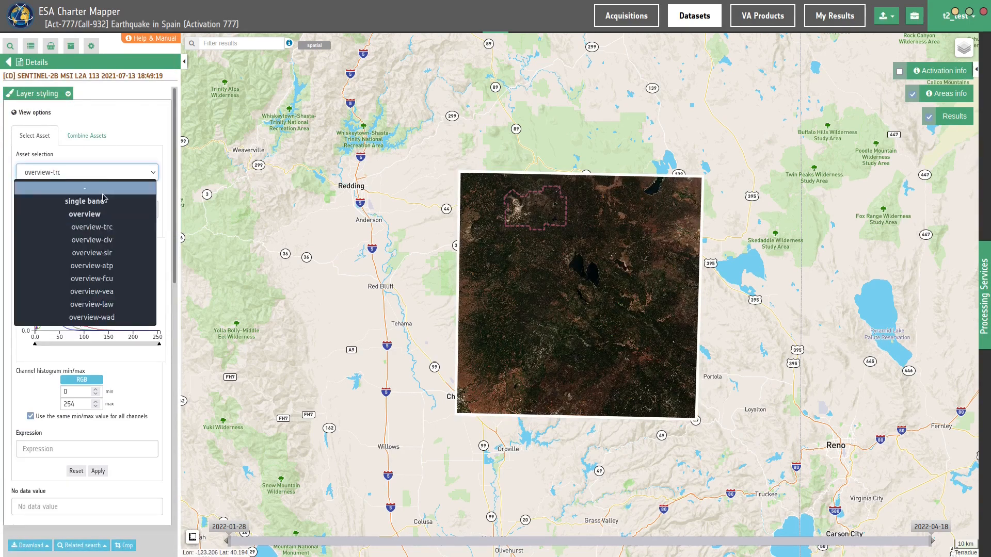
{"action": "left_click", "coordinate": [106, 255]}
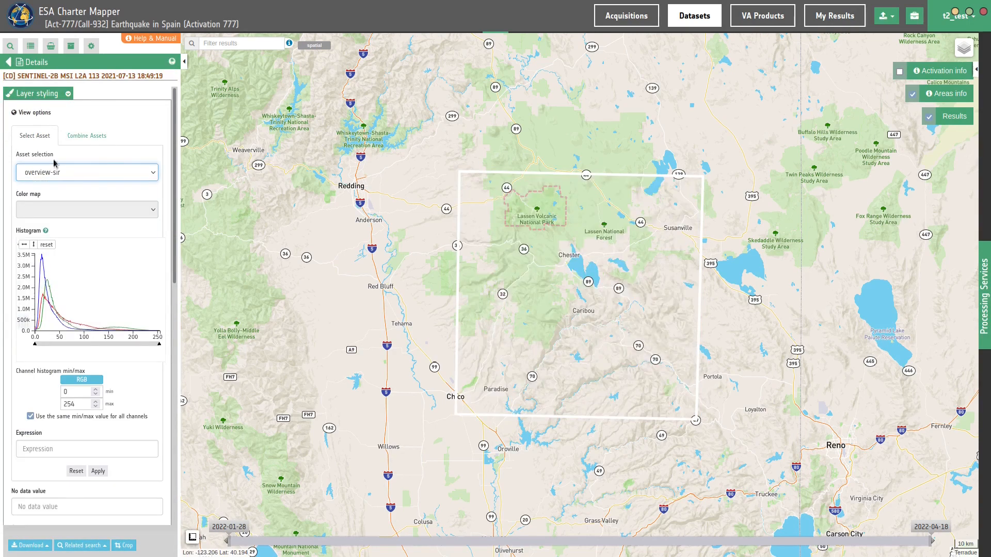
{"action": "left_click", "coordinate": [9, 63]}
Step: Select the 2021-07-13 and 2021-09-01 SENTINEL-2B MSI L2A scenes together and compare them as layers
{"action": "left_click", "coordinate": [71, 270]}
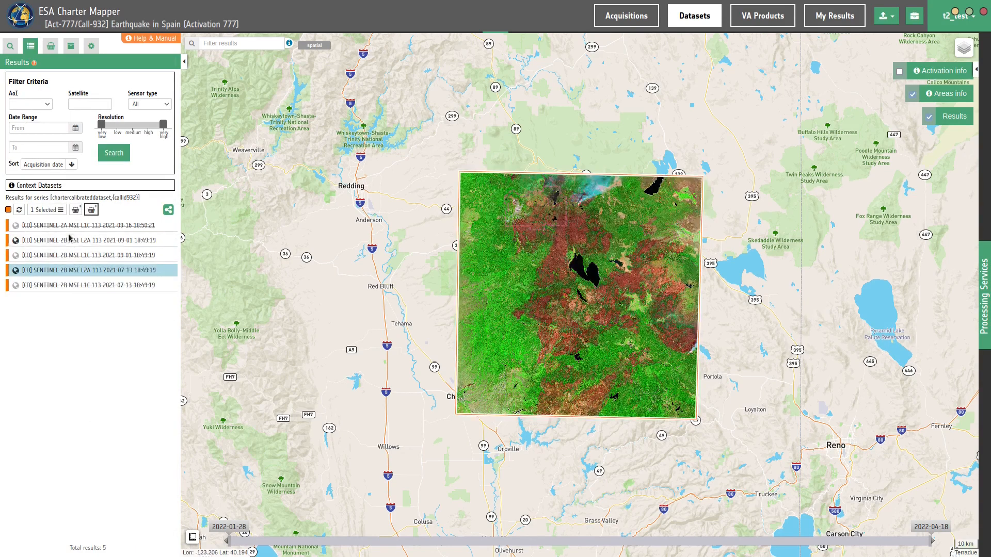
{"action": "left_click", "coordinate": [66, 240]}
{"action": "left_click", "coordinate": [60, 210]}
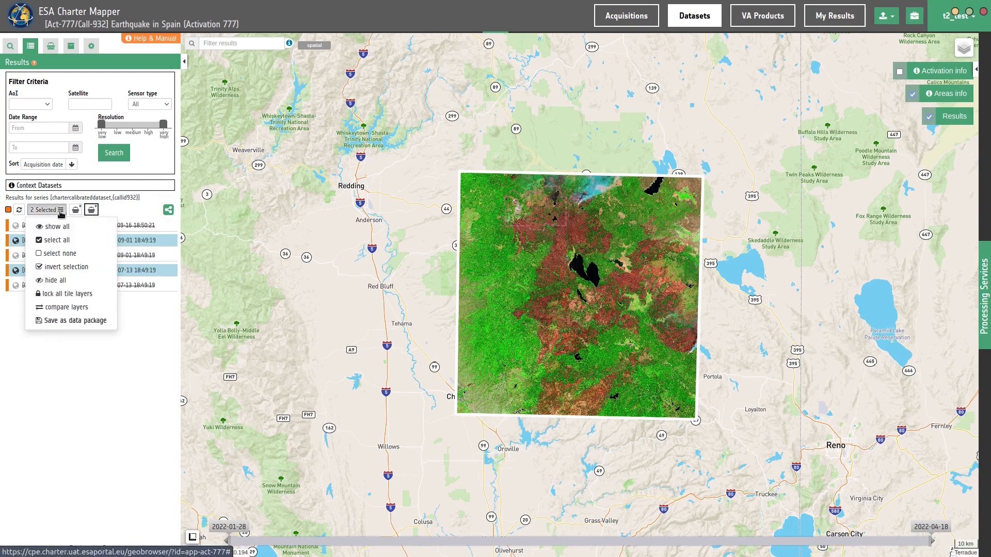
{"action": "left_click", "coordinate": [77, 305]}
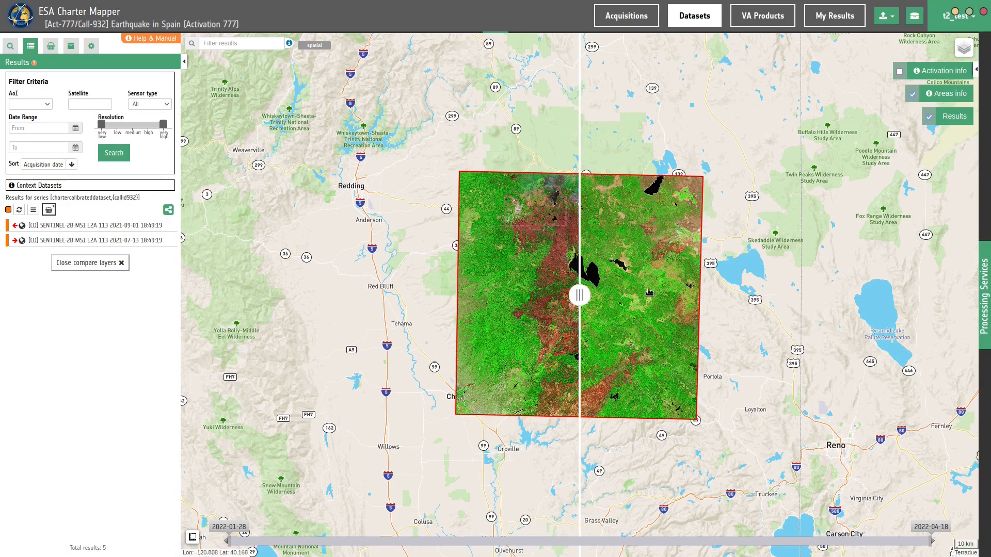
Step: Examine the active fire and burnt area east of the park by moving the comparison divider towards the east
{"action": "scroll", "coordinate": [645, 291], "scroll_direction": "up", "scroll_amount": 1}
{"action": "left_click_drag", "start_coordinate": [570, 306], "coordinate": [704, 295]}
{"action": "scroll", "coordinate": [514, 111], "scroll_direction": "up", "scroll_amount": 2}
{"action": "scroll", "coordinate": [514, 112], "scroll_direction": "up", "scroll_amount": 1}
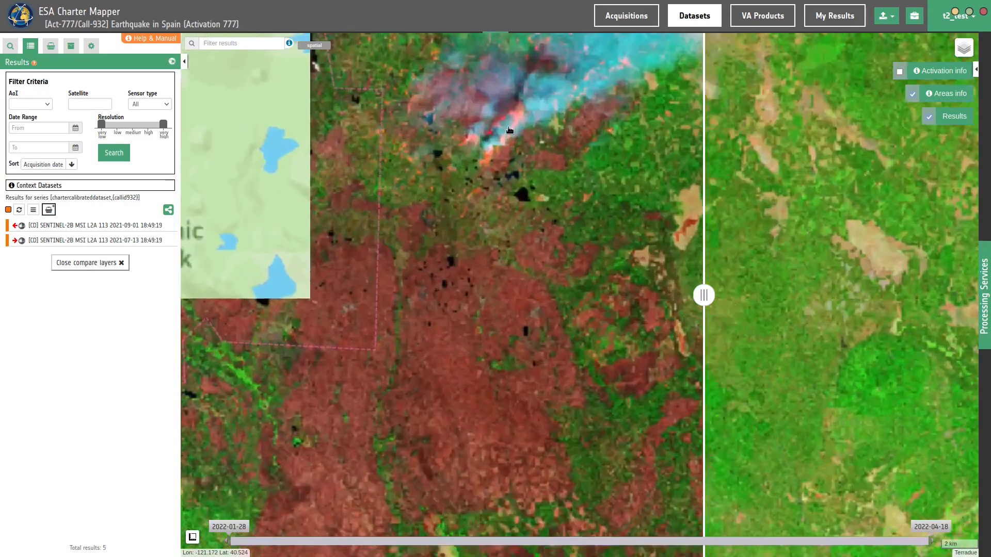
{"action": "left_click_drag", "start_coordinate": [544, 172], "coordinate": [567, 284]}
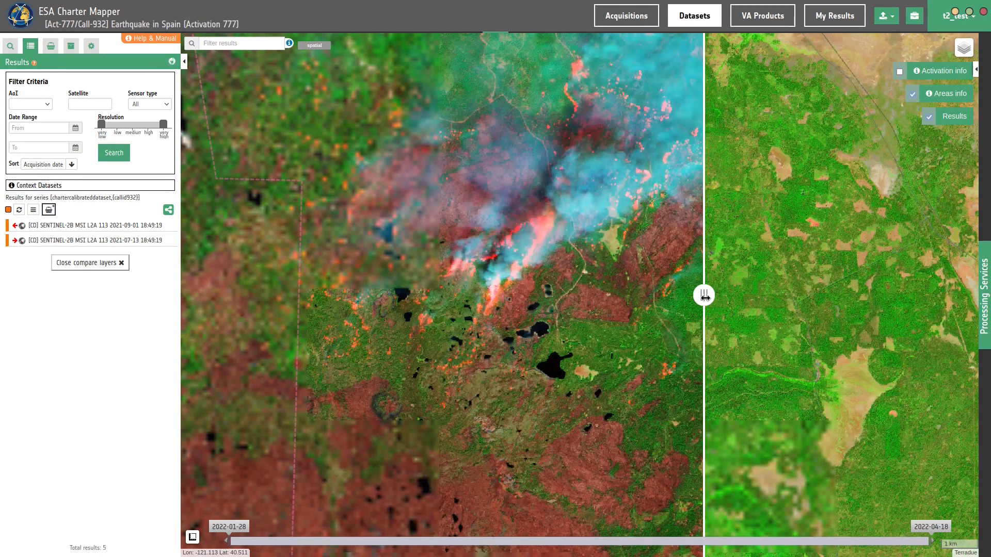
{"action": "left_click_drag", "start_coordinate": [705, 296], "coordinate": [791, 325]}
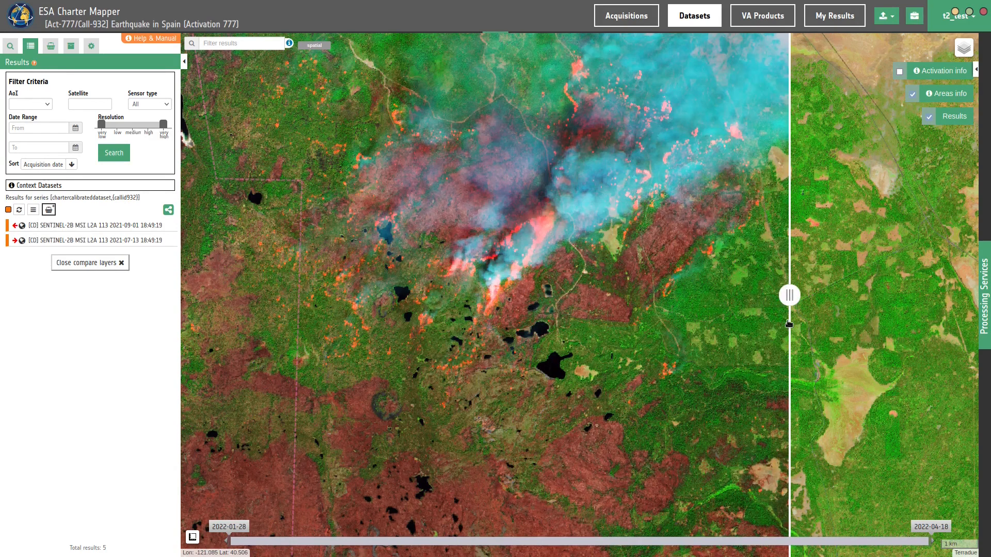
Step: Select the 2021-07-13 SENTINEL-2B scene and open the Change Detection Analysis processing service
{"action": "scroll", "coordinate": [704, 311], "scroll_direction": "down", "scroll_amount": 5}
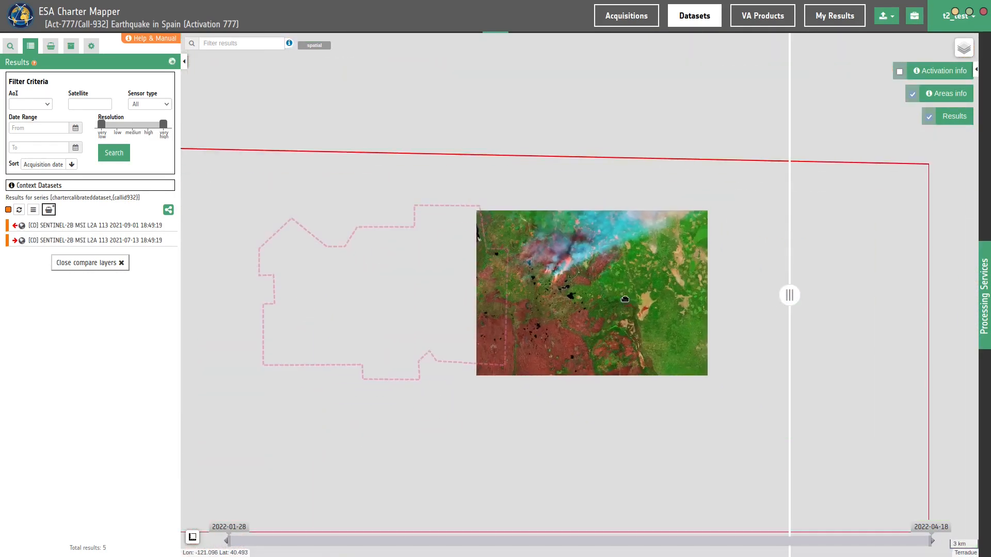
{"action": "left_click_drag", "start_coordinate": [599, 395], "coordinate": [562, 255]}
{"action": "left_click", "coordinate": [568, 258]}
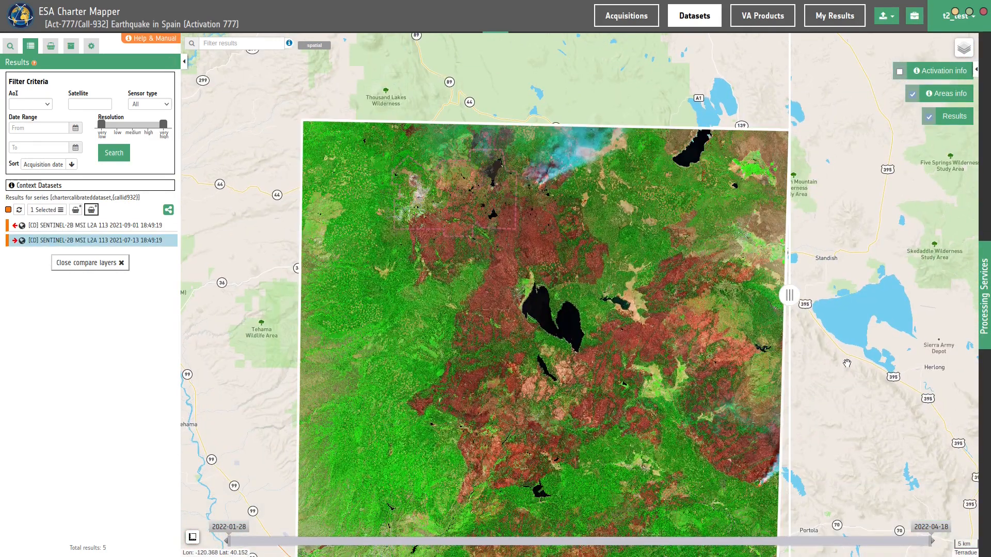
{"action": "left_click", "coordinate": [983, 294]}
{"action": "left_click", "coordinate": [858, 144]}
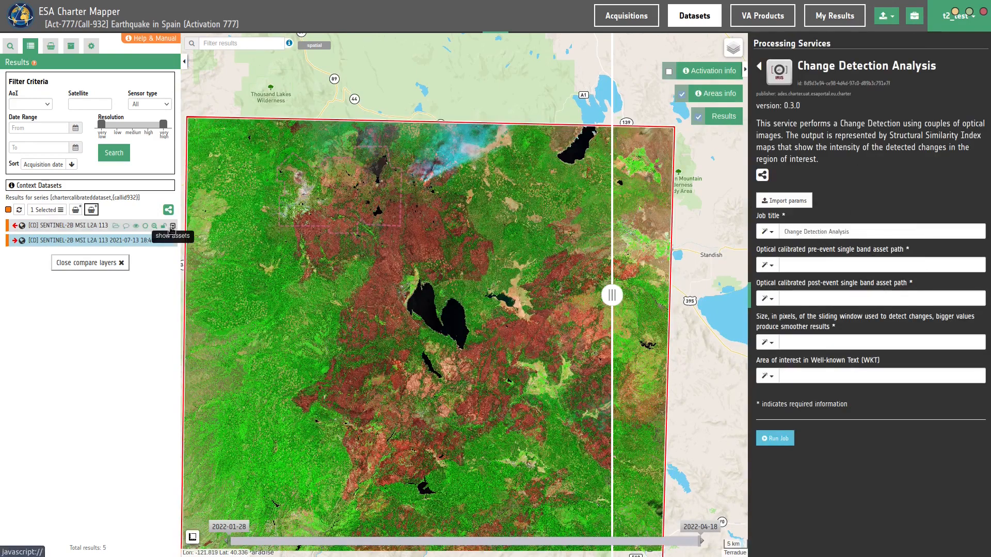
Step: Assign the 2021-09-01 nir asset as post-event band and the 2021-07-13 nir asset as pre-event band, with a sliding window size of 9 pixels
{"action": "left_click", "coordinate": [145, 225]}
{"action": "left_click_drag", "start_coordinate": [54, 278], "coordinate": [878, 300]}
{"action": "left_click", "coordinate": [136, 357]}
{"action": "left_click_drag", "start_coordinate": [46, 390], "coordinate": [884, 262]}
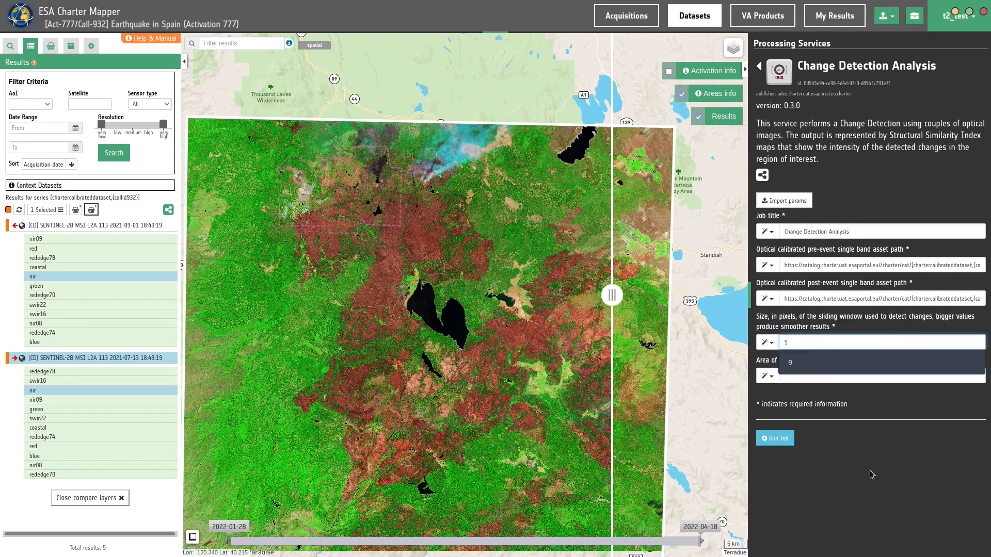
Step: Enter "Fire" in the job parameters, run the change detection job, and inspect the resulting product on the map
{"action": "type", "text": "Fire"}
{"action": "left_click", "coordinate": [776, 438]}
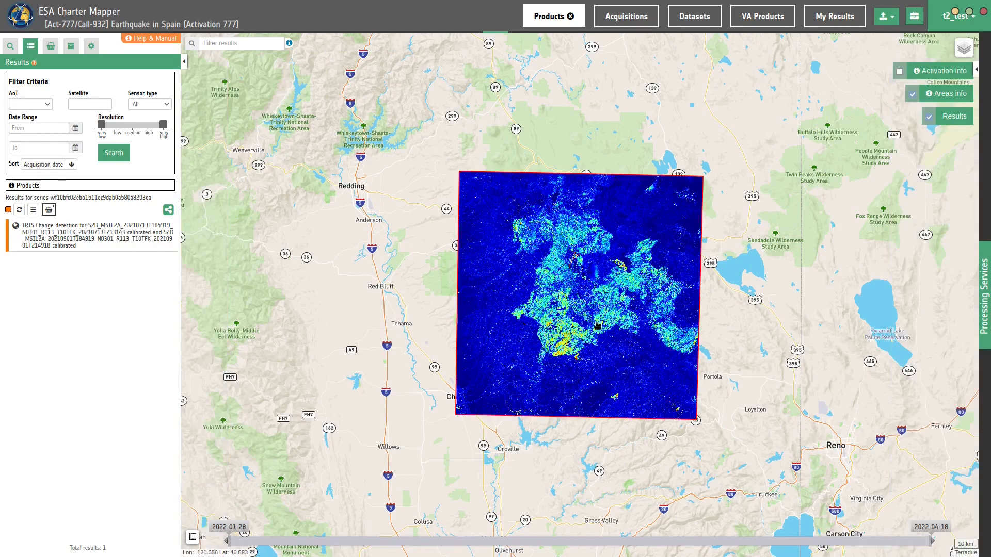
{"action": "scroll", "coordinate": [569, 346], "scroll_direction": "up", "scroll_amount": 1}
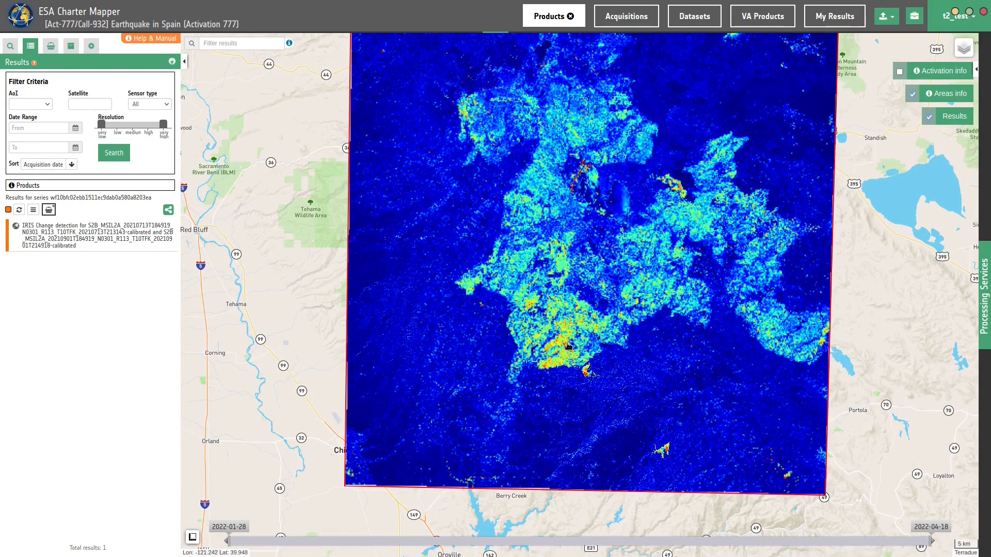